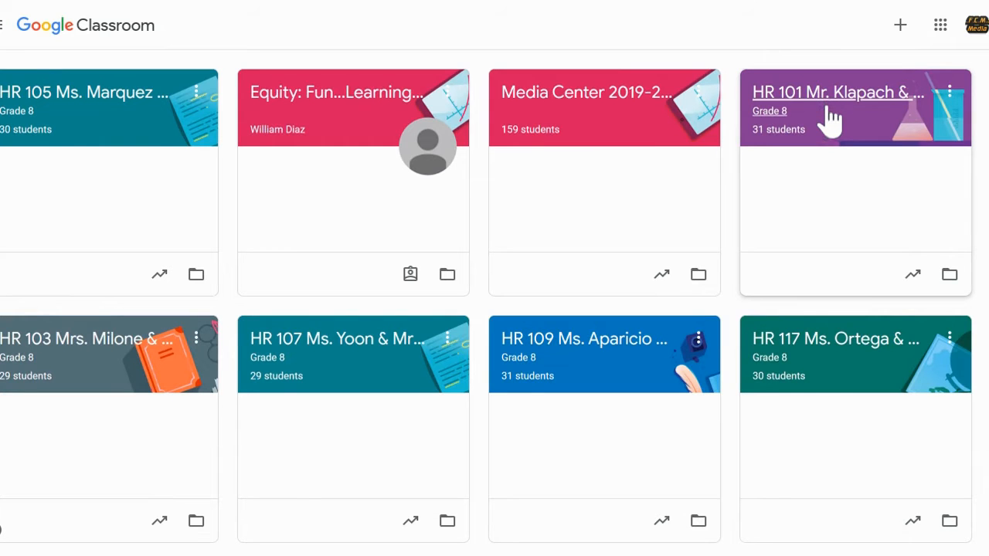
- Open the Media Center 2019-2020 class and start a new announcement in its stream
click(601, 114)
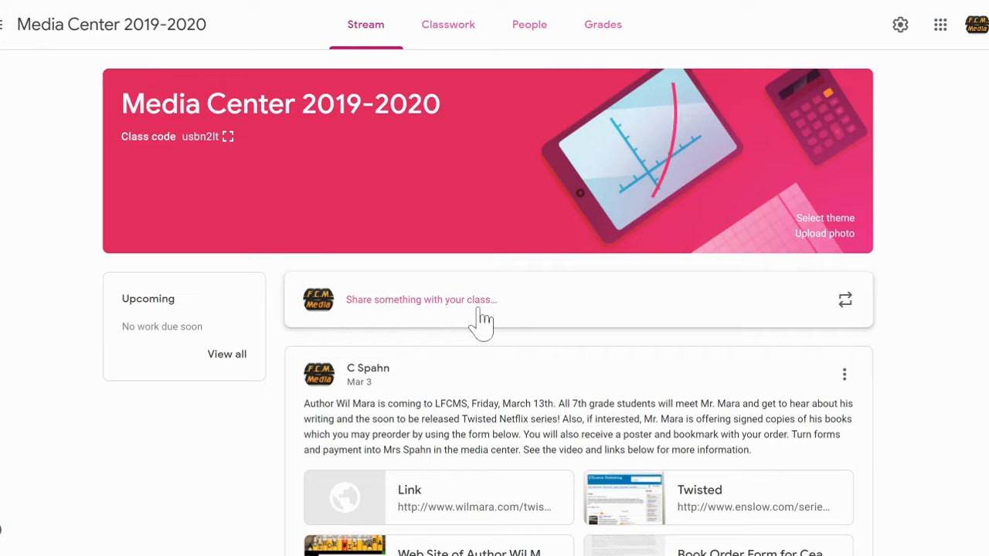
click(438, 319)
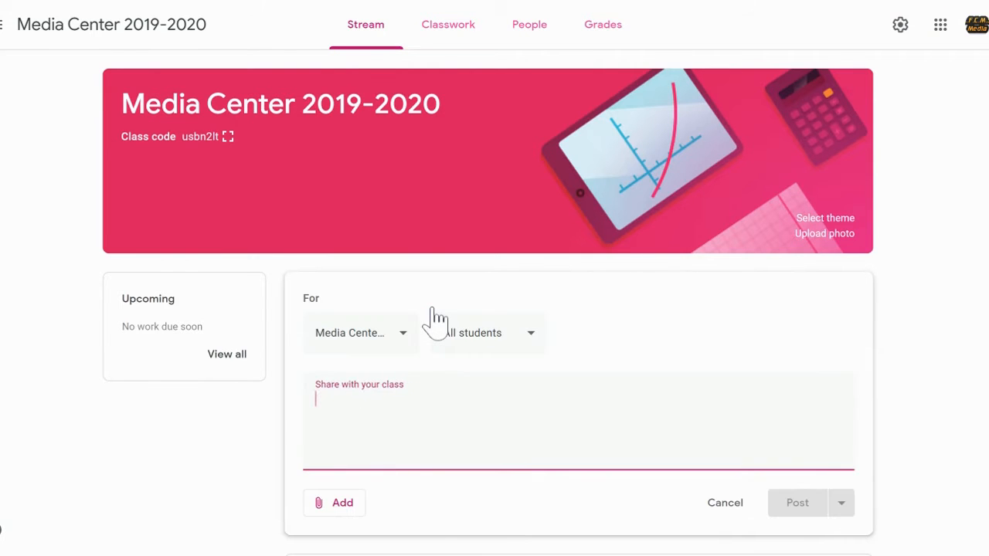
scroll(435, 319, down, 2)
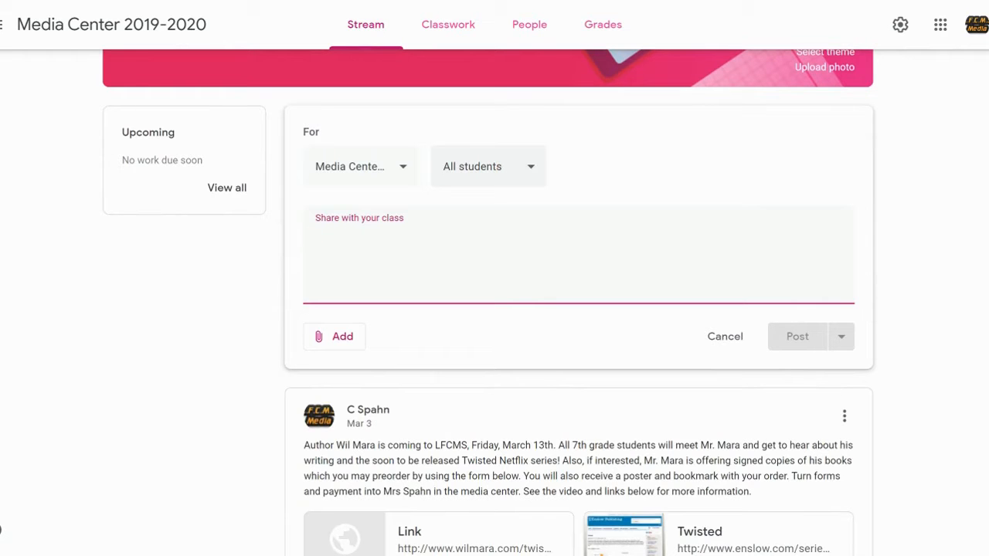
- Try limiting the announcement to five individual students, and return its audience to all students
click(530, 174)
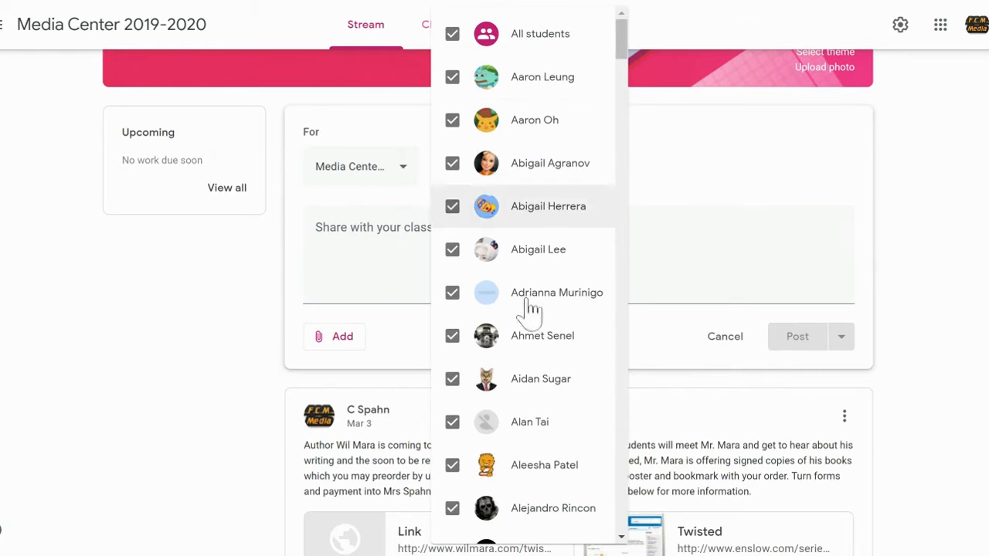
click(455, 38)
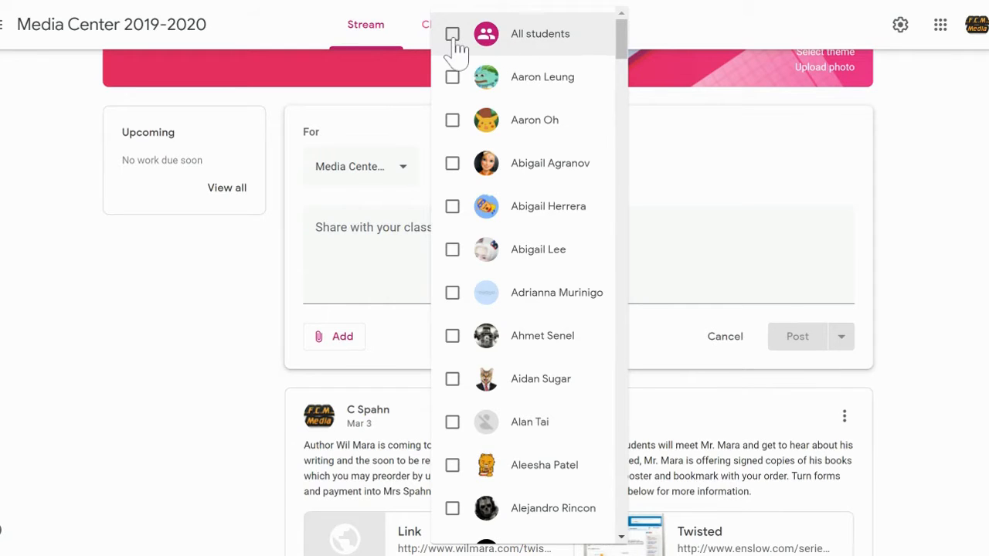
click(453, 122)
click(455, 207)
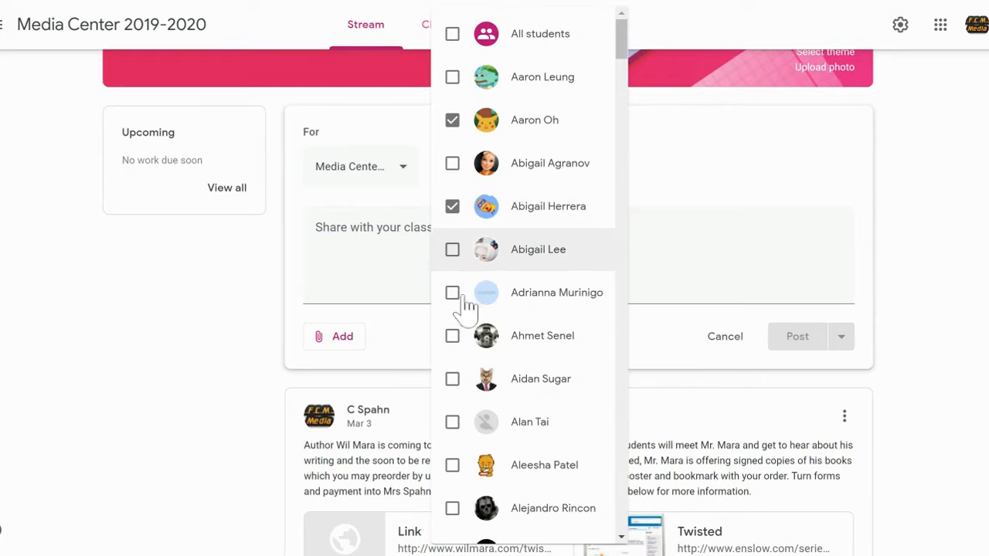
click(454, 298)
click(454, 340)
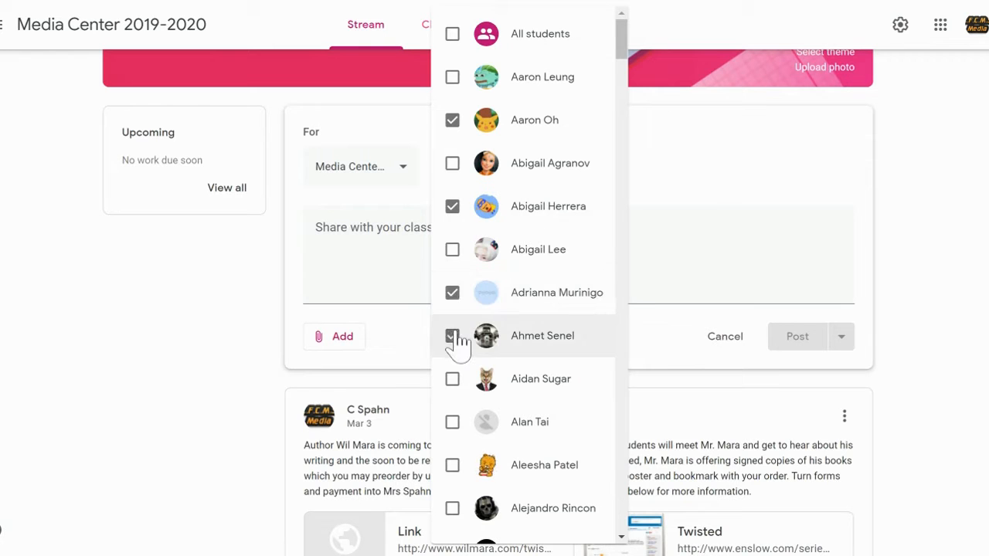
click(453, 251)
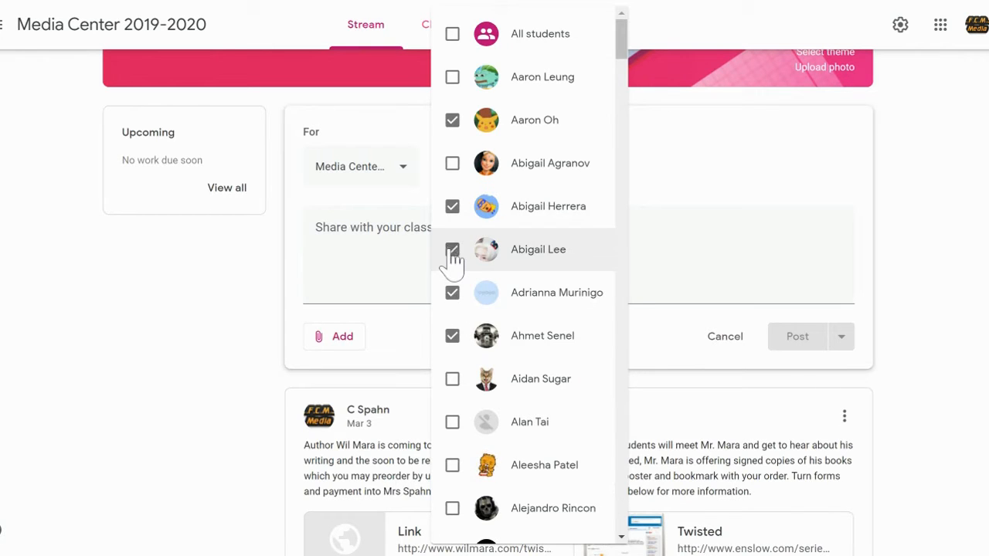
click(460, 48)
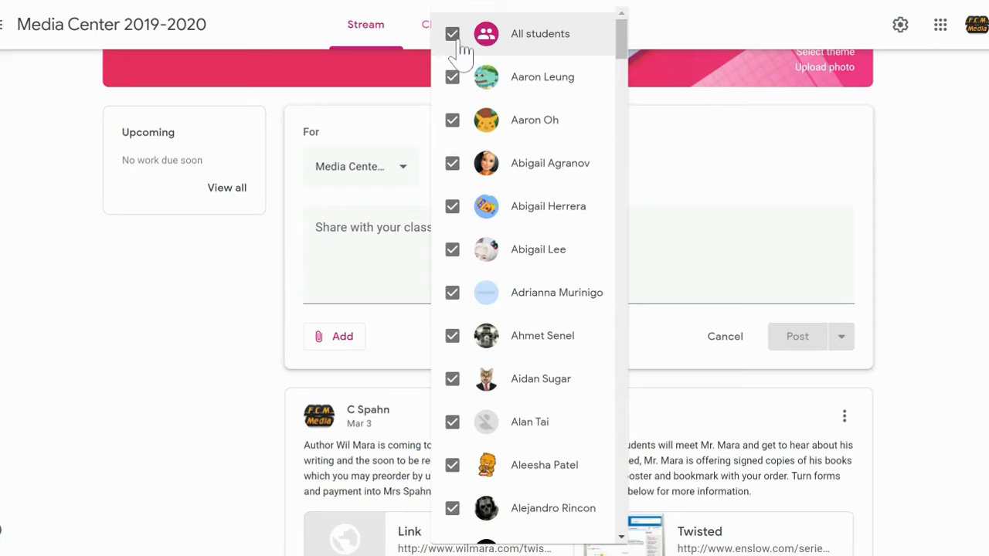
click(730, 154)
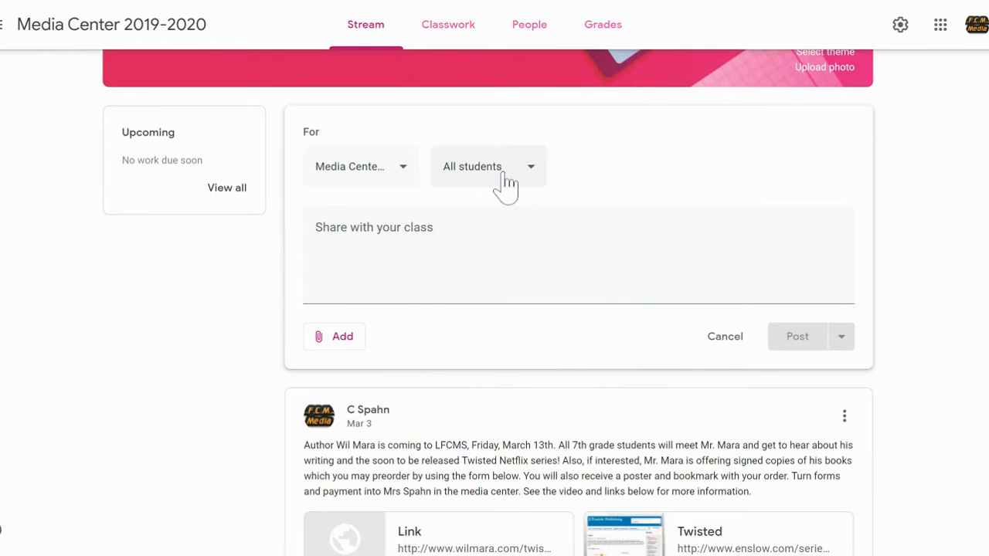
- Write the announcement message "Reminder, Please study for your quiz that will be tomorrow."
click(578, 253)
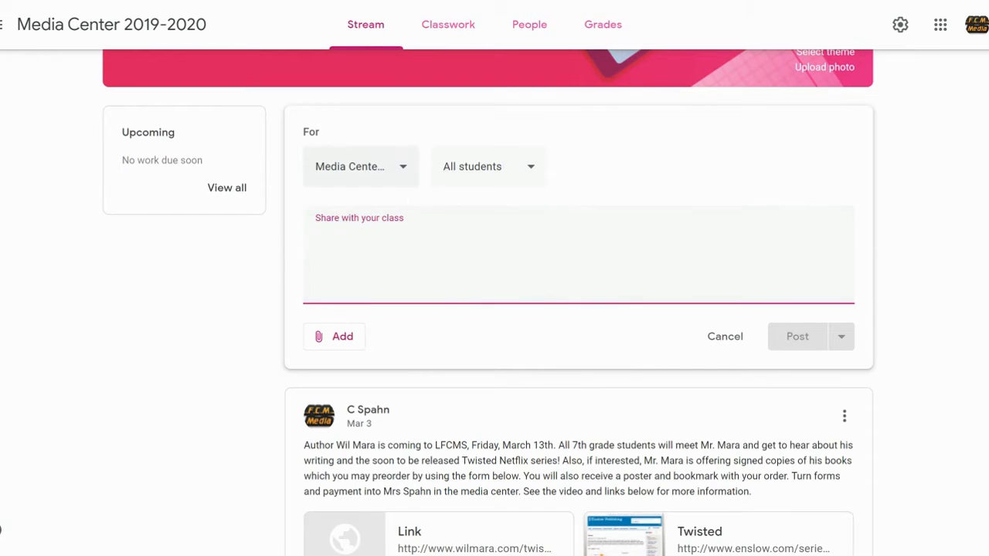
text(REmin)
key(BackSpace)
key(BackSpace)
key(BackSpace)
key(BackSpace)
key(BackSpace)
text(e)
key(BackSpace)
text(REm)
key(BackSpace)
key(BackSpace)
text(eminder:)
key(BackSpace)
text(.,)
key(BackSpace)
key(BackSpace)
text(, Plas)
key(BackSpace)
key(BackSpace)
text(ease study for your quiz that will be tomorrow.)
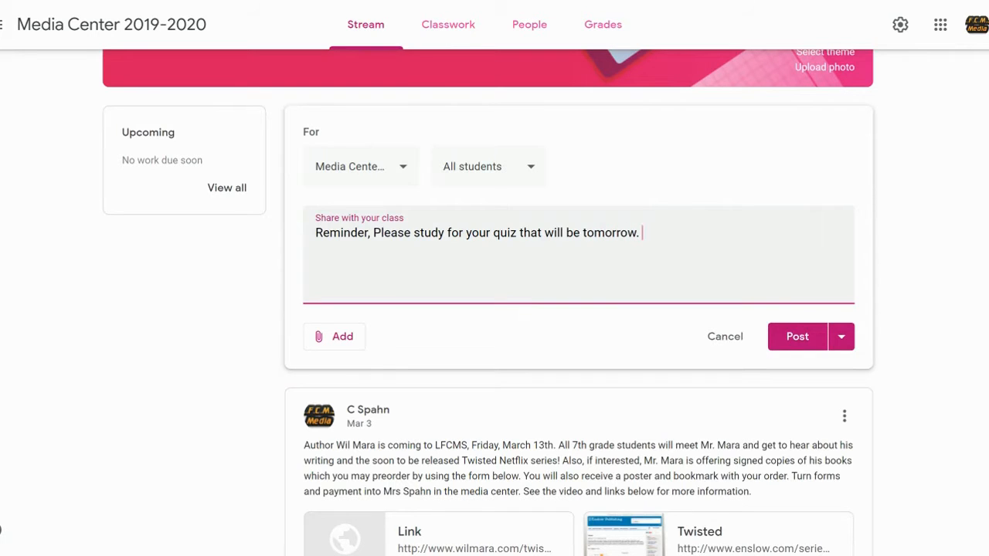
- Attach the recent Google Drive document "The Educator's Guide to WeVideo" to the announcement
click(341, 345)
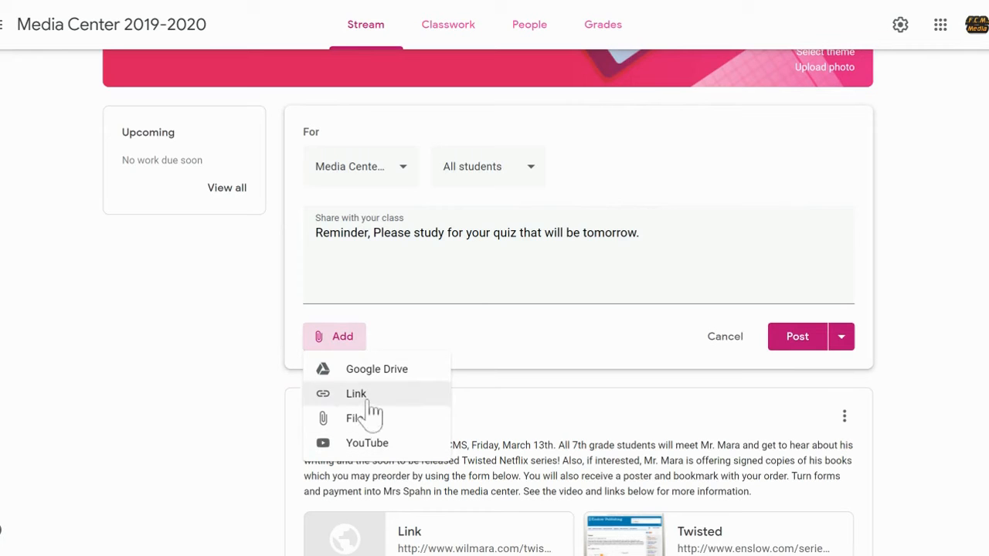
click(370, 374)
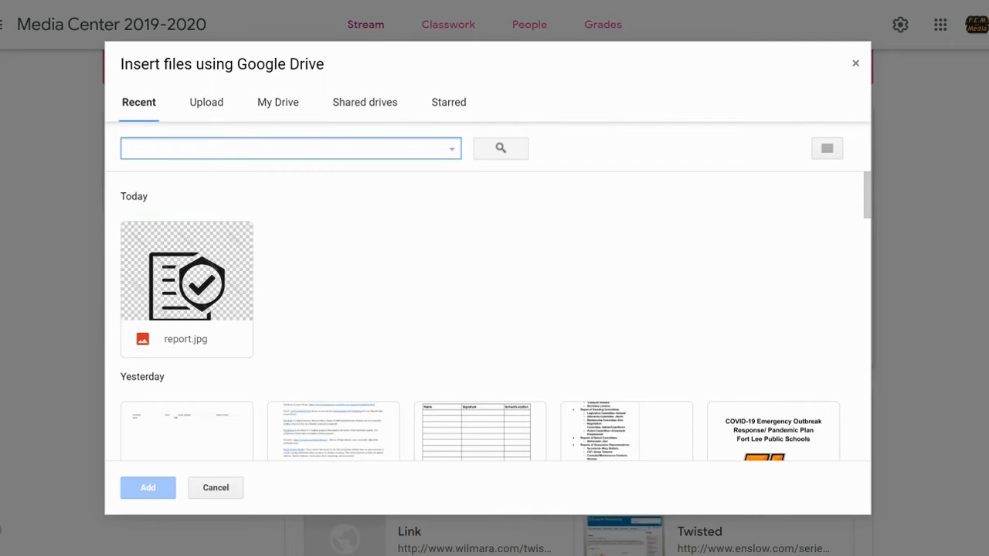
scroll(652, 340, down, 4)
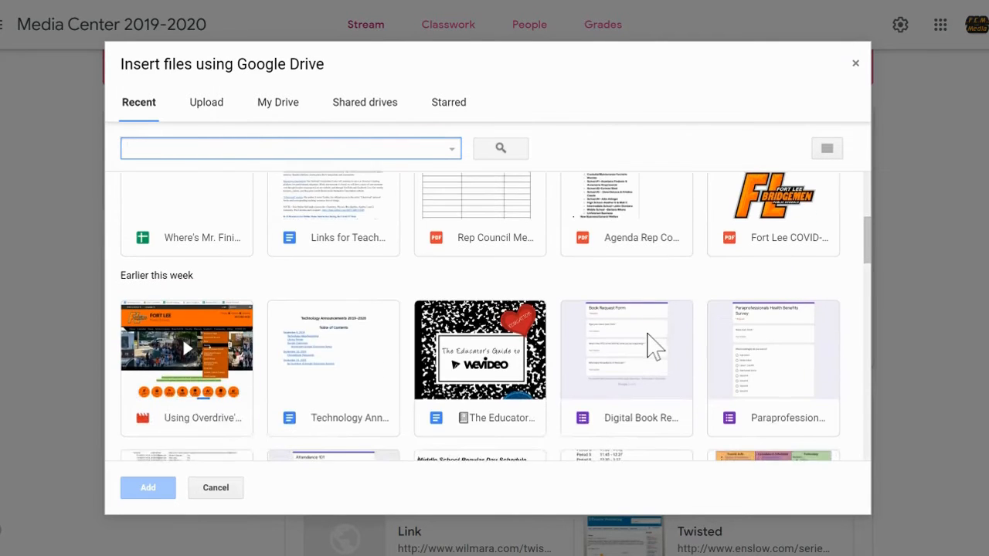
scroll(653, 344, down, 3)
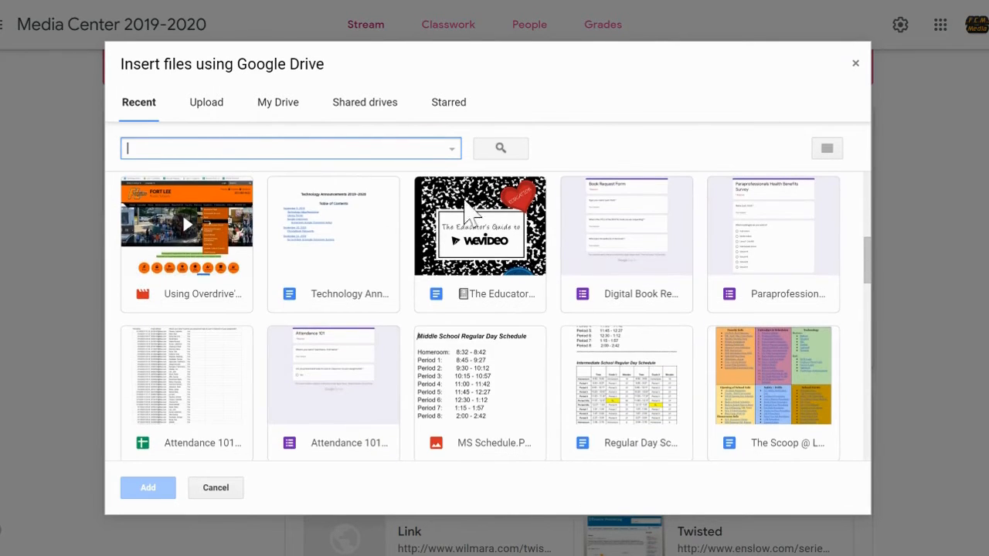
click(455, 235)
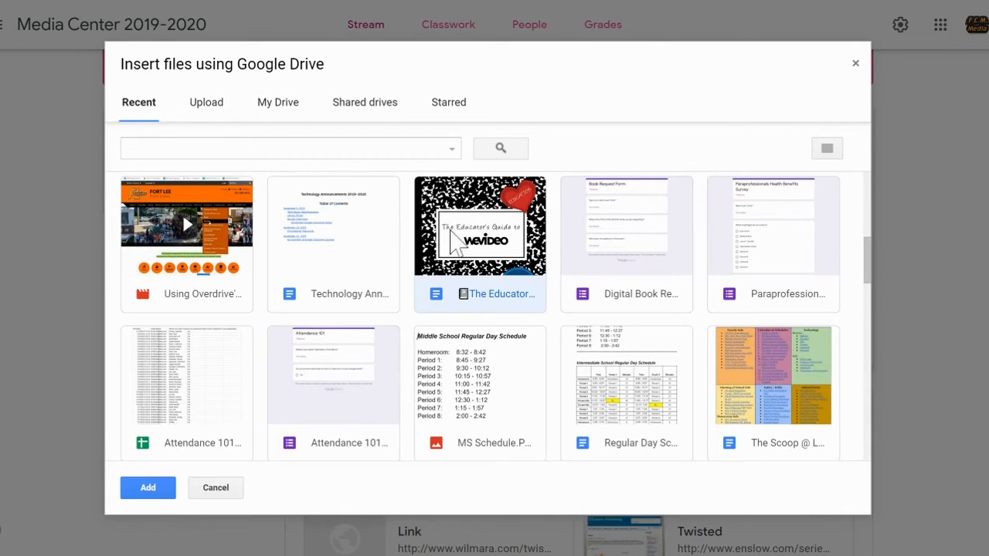
click(156, 489)
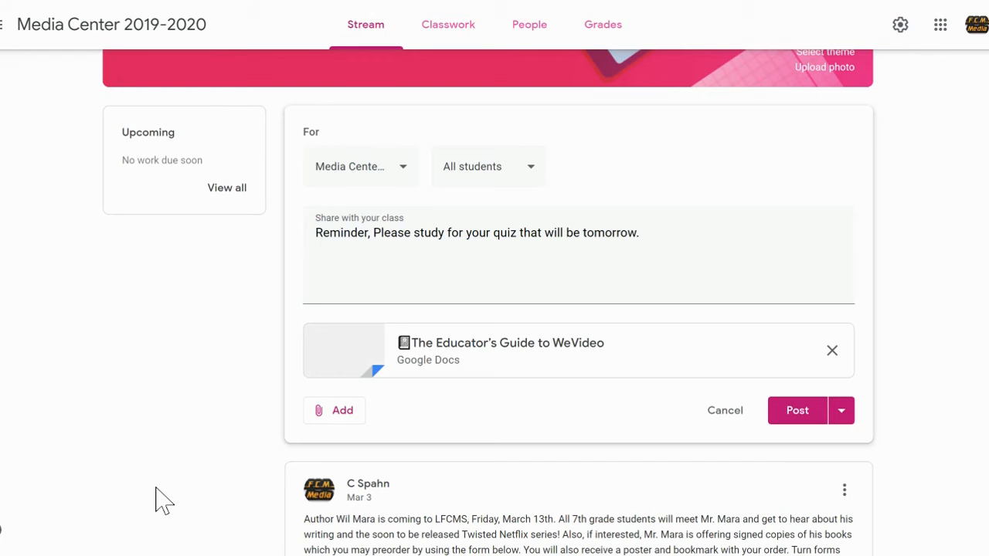
click(323, 421)
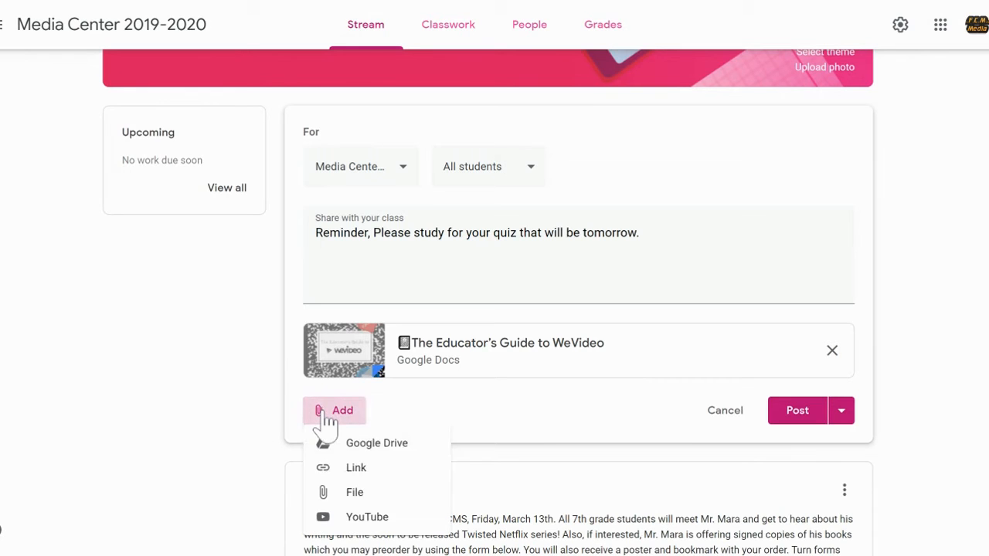
click(352, 466)
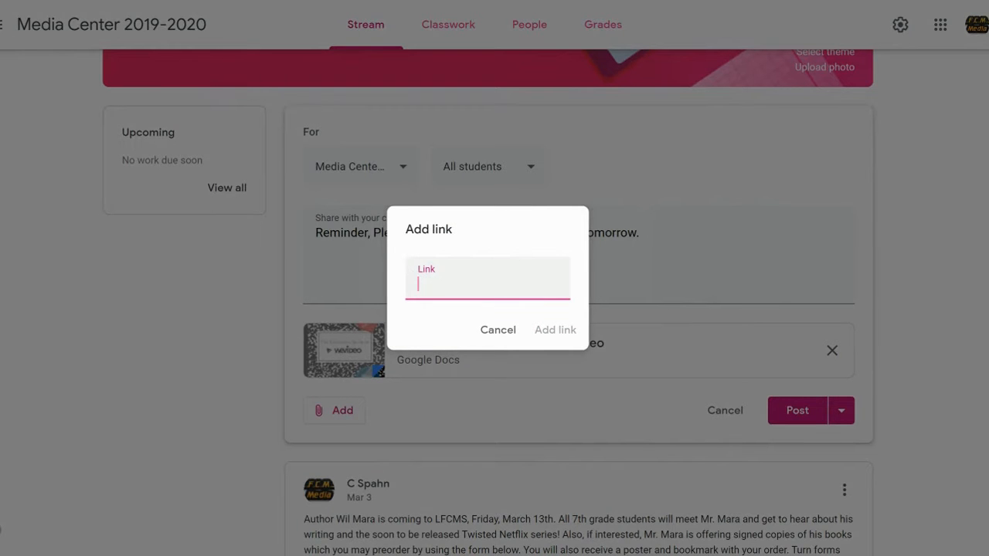
text(www.ixl.xo)
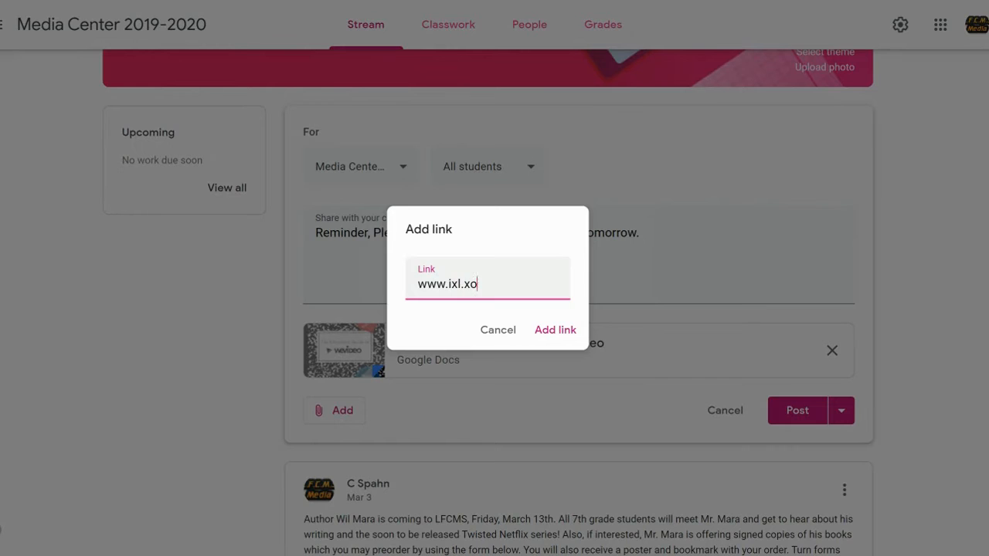
key(BackSpace)
key(BackSpace)
text(xom)
key(BackSpace)
key(BackSpace)
key(BackSpace)
text(com)
click(554, 330)
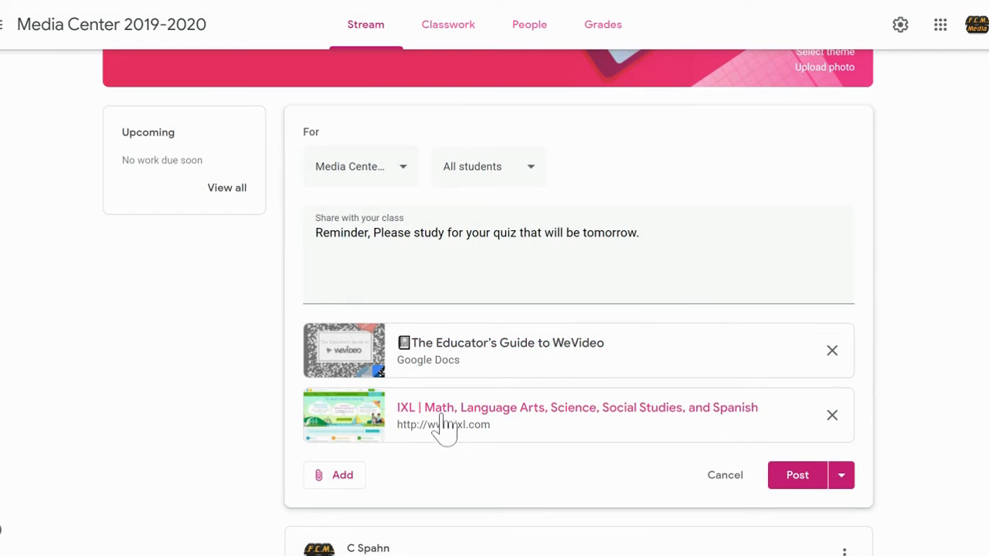
- Upload the file report.jpg from the device and attach it to the announcement
click(340, 480)
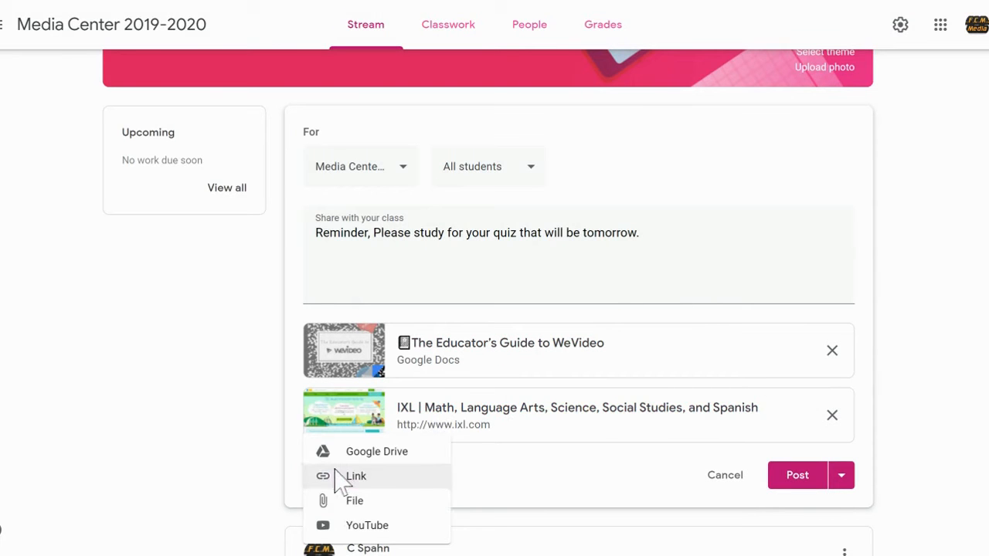
click(350, 503)
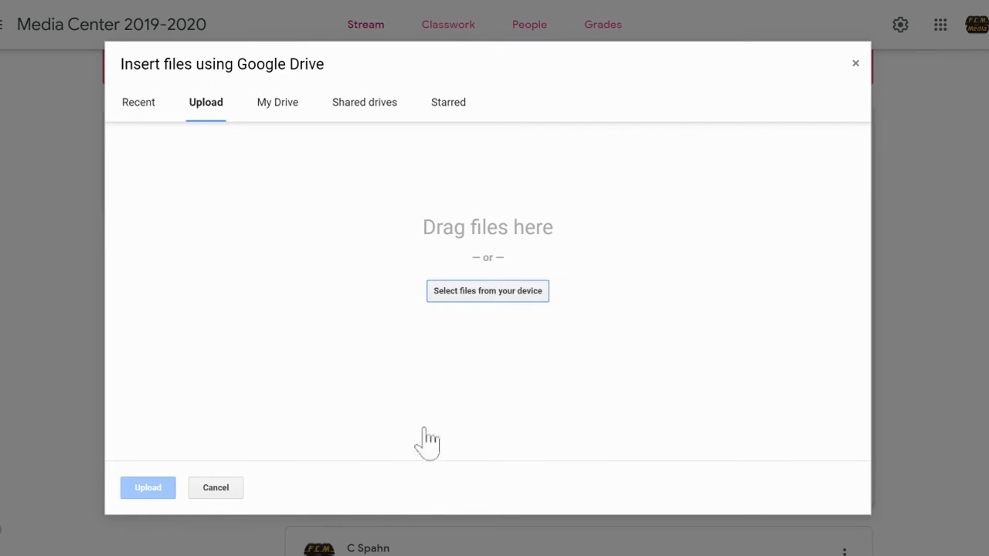
click(501, 305)
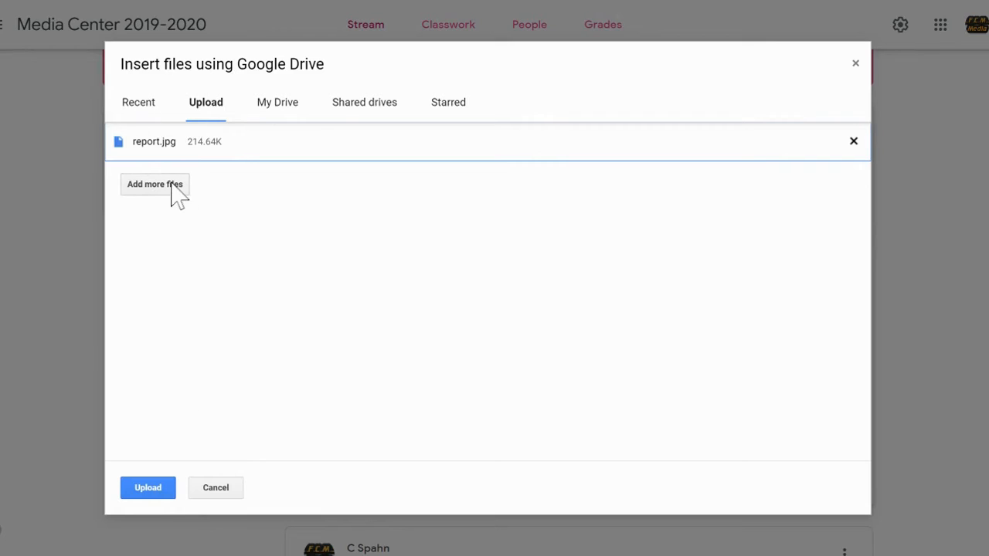
click(149, 488)
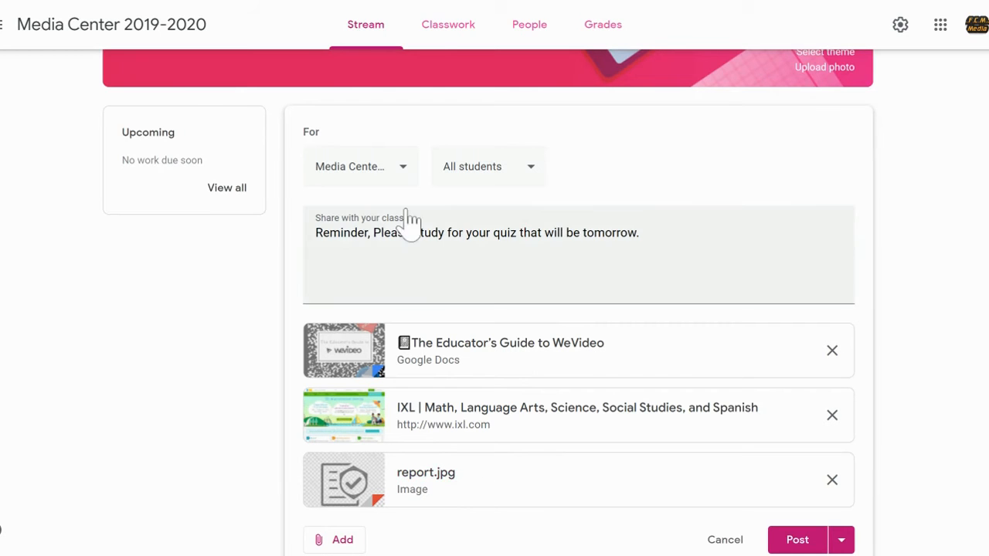
- Search YouTube for "math elementary fractions" and attach the video "Let's Learn Fractions - Understanding Math for Kids"
scroll(495, 309, down, 2)
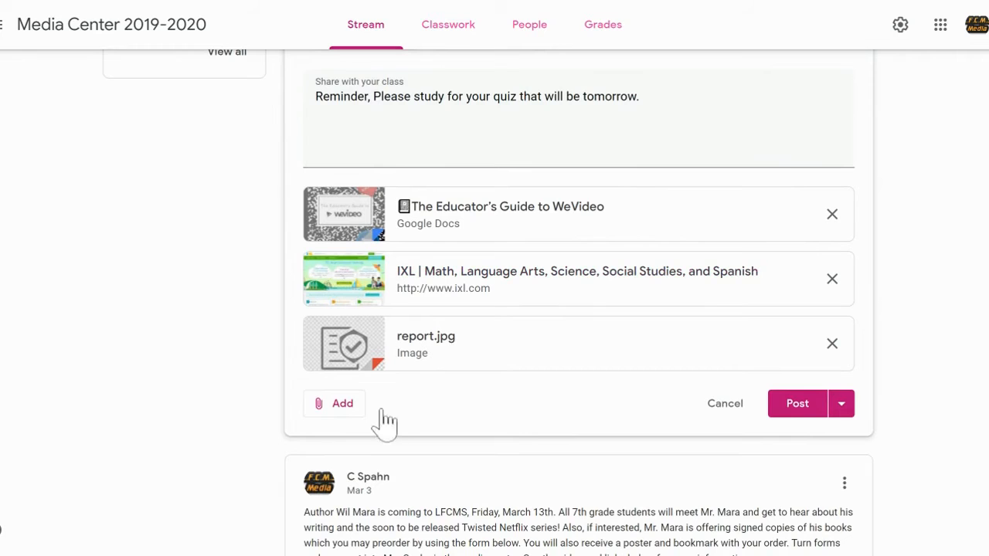
click(339, 410)
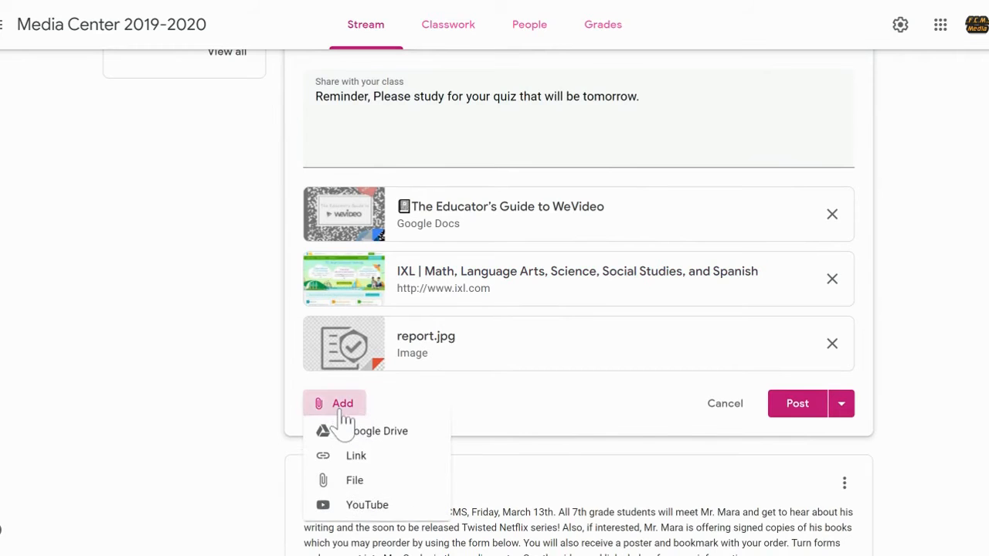
click(369, 514)
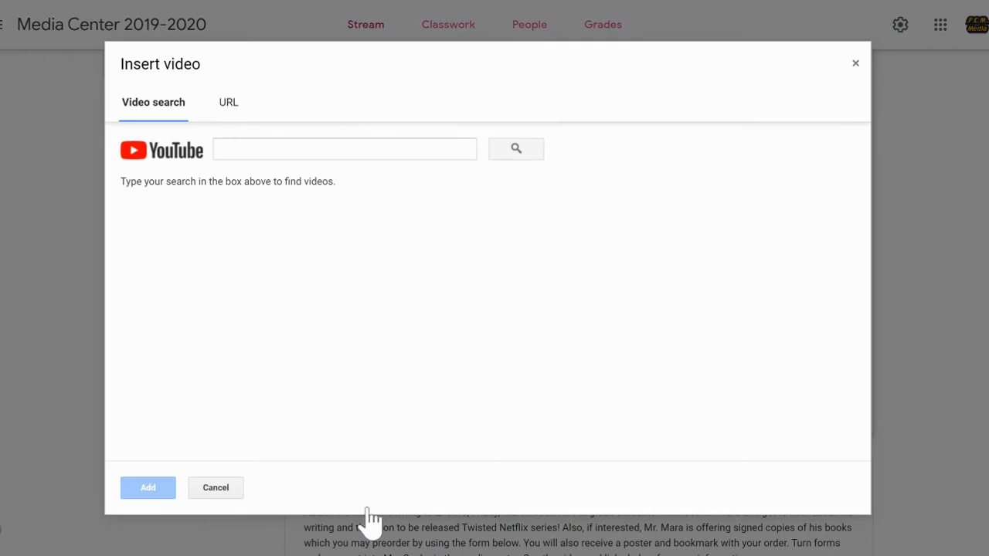
text(math elementary fractions)
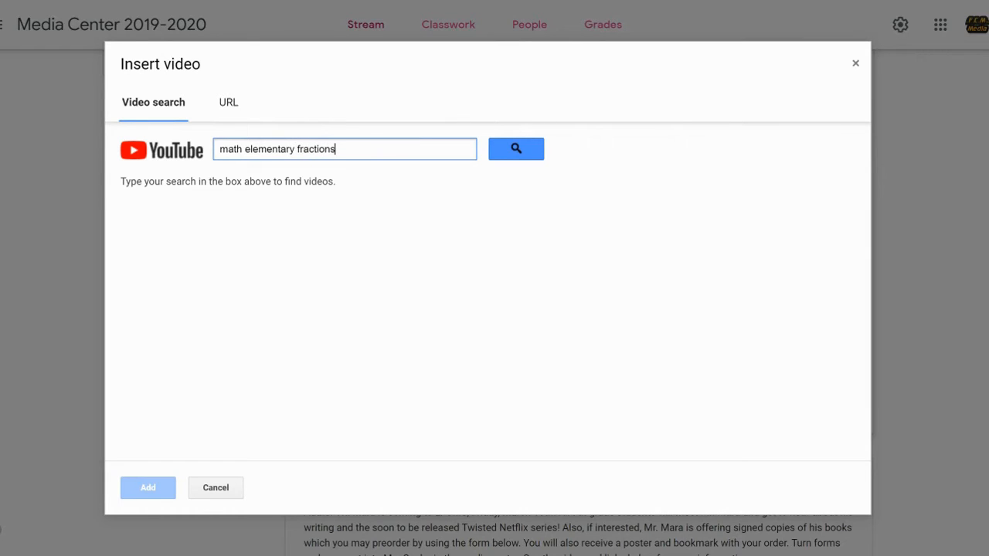
click(513, 150)
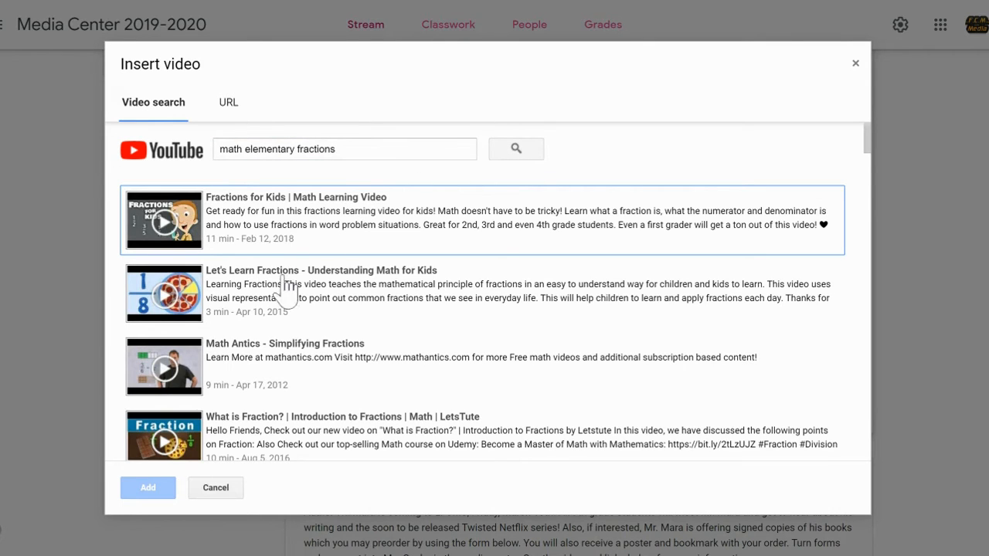
click(244, 302)
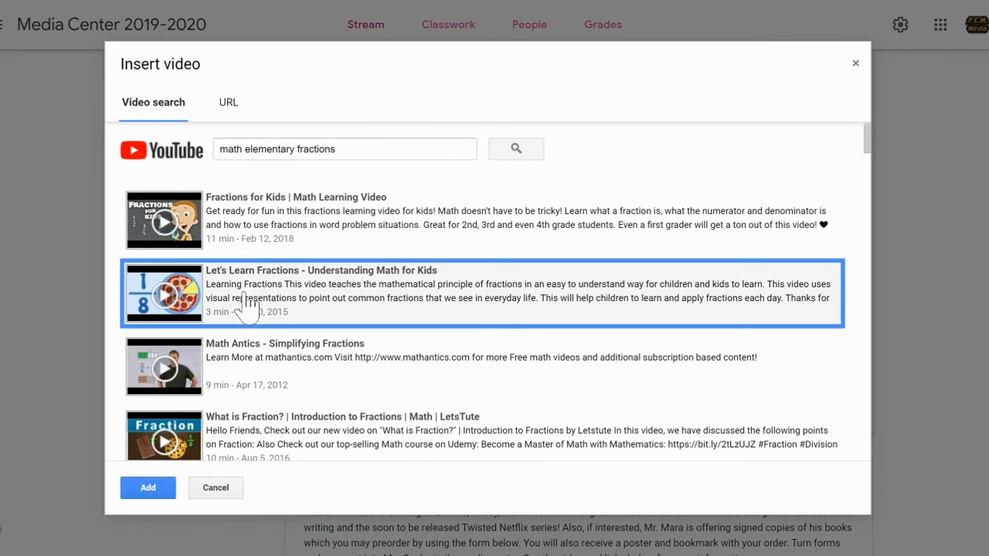
click(153, 488)
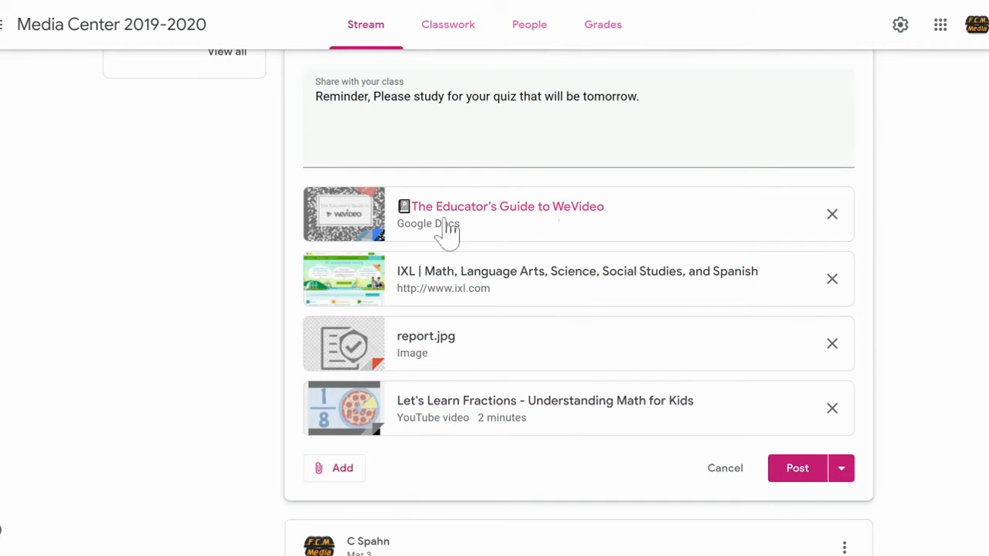
scroll(561, 219, down, 1)
scroll(564, 228, up, 2)
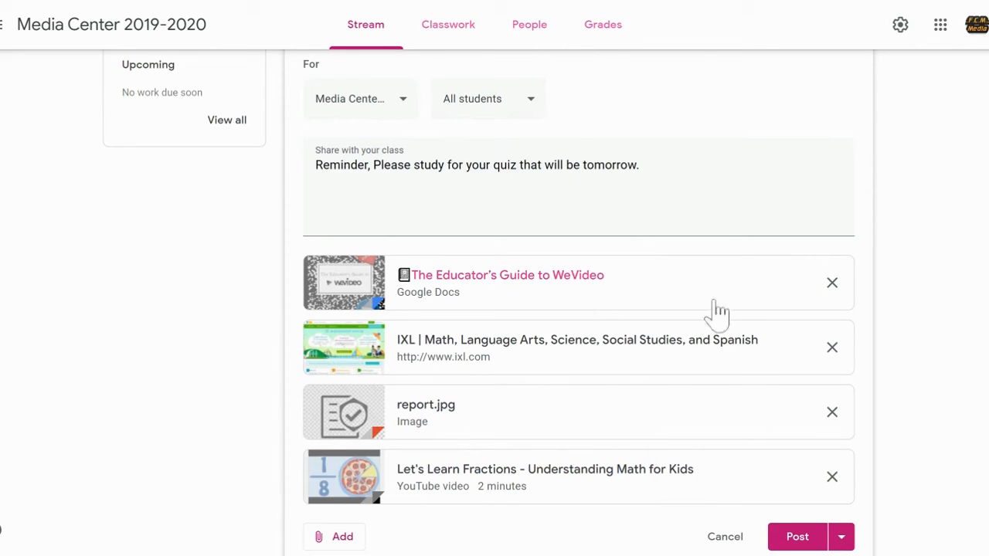
scroll(669, 421, down, 2)
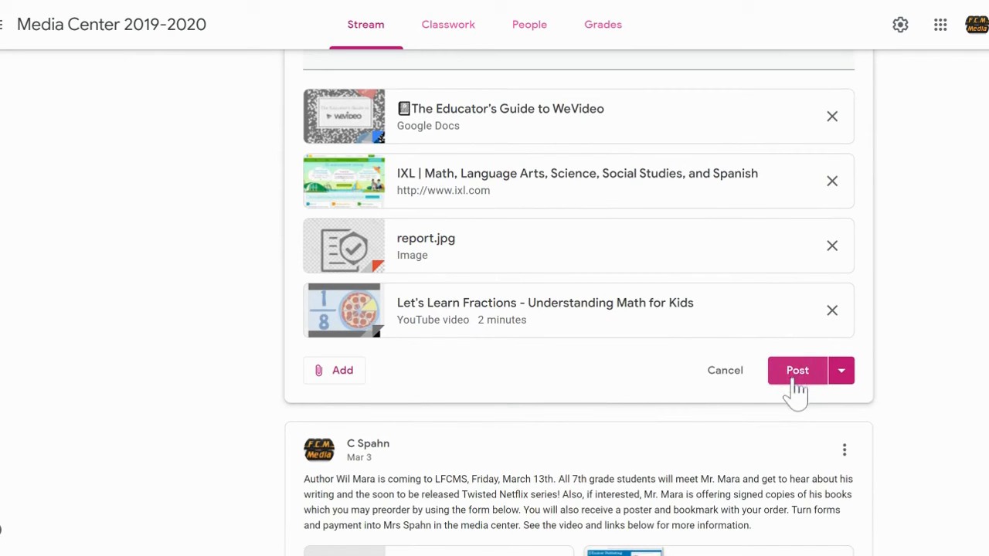
- Save the announcement as a draft, letting Classroom copy the WeVideo guide to Drive and attach the copy
click(850, 379)
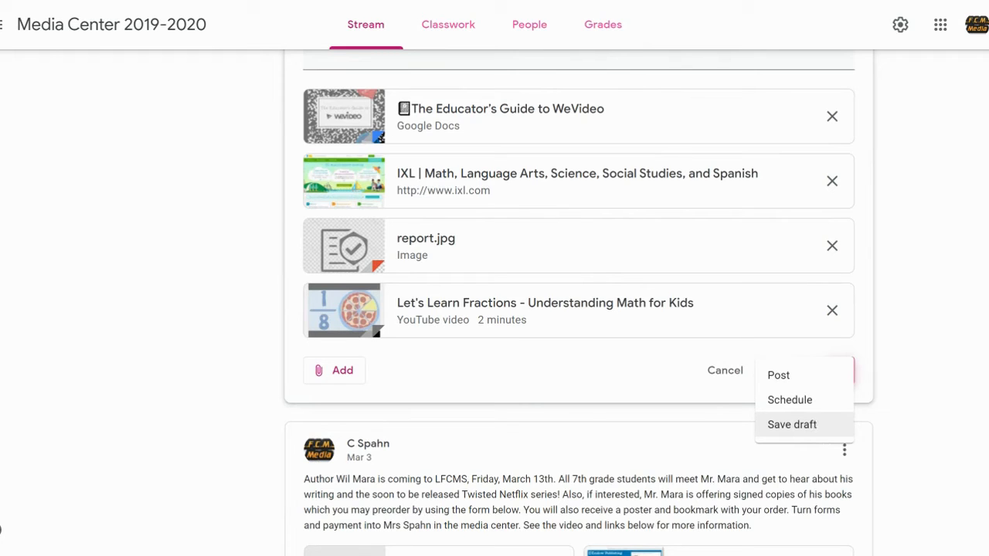
click(812, 430)
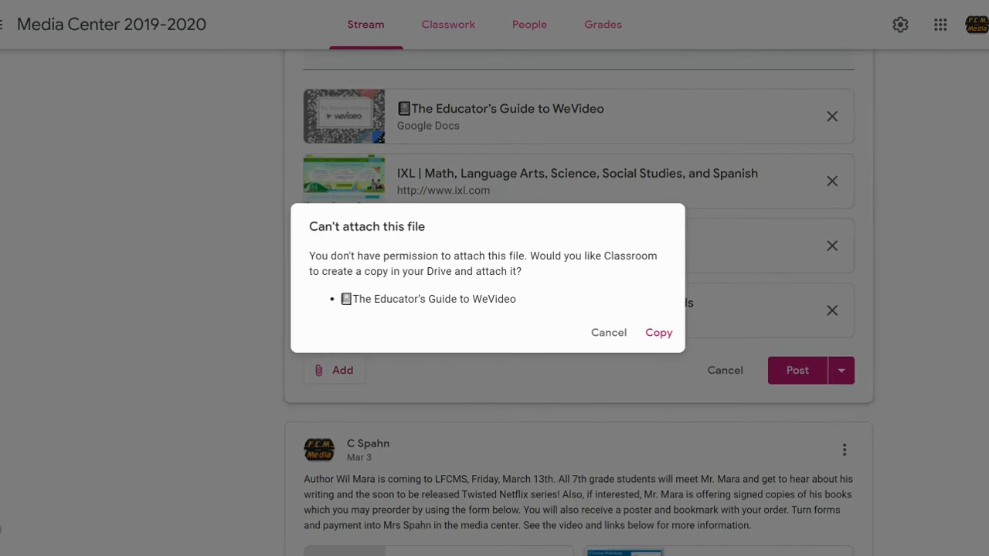
click(662, 336)
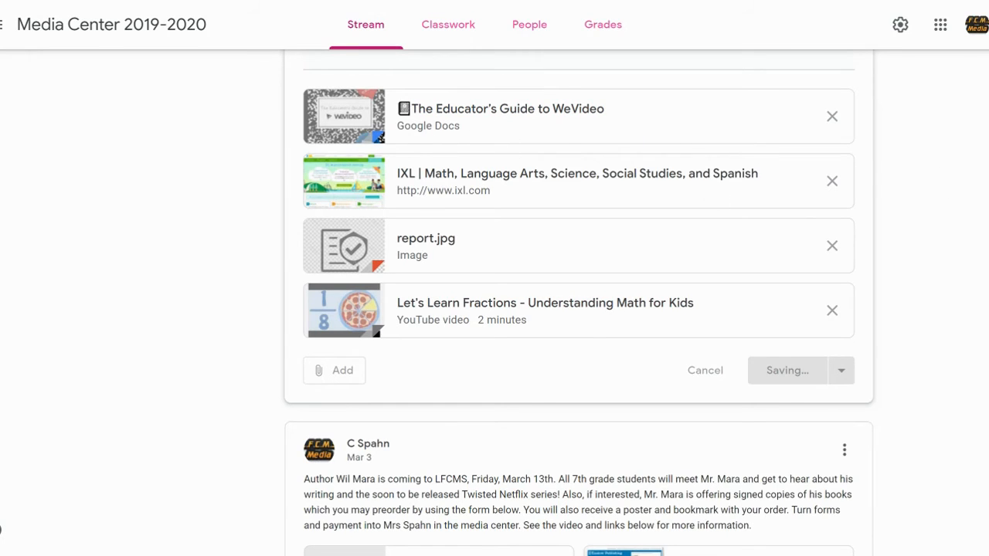
scroll(579, 303, up, 4)
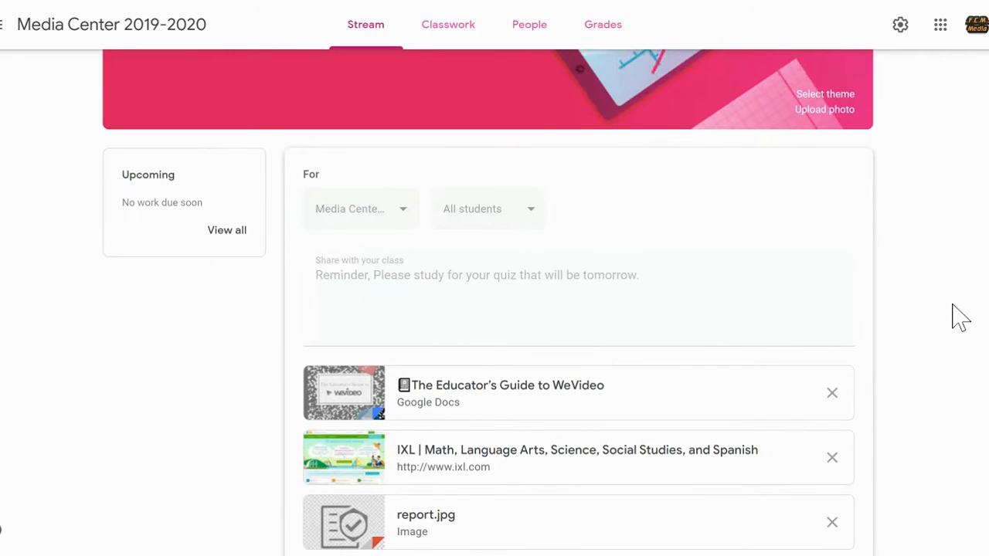
scroll(955, 316, down, 2)
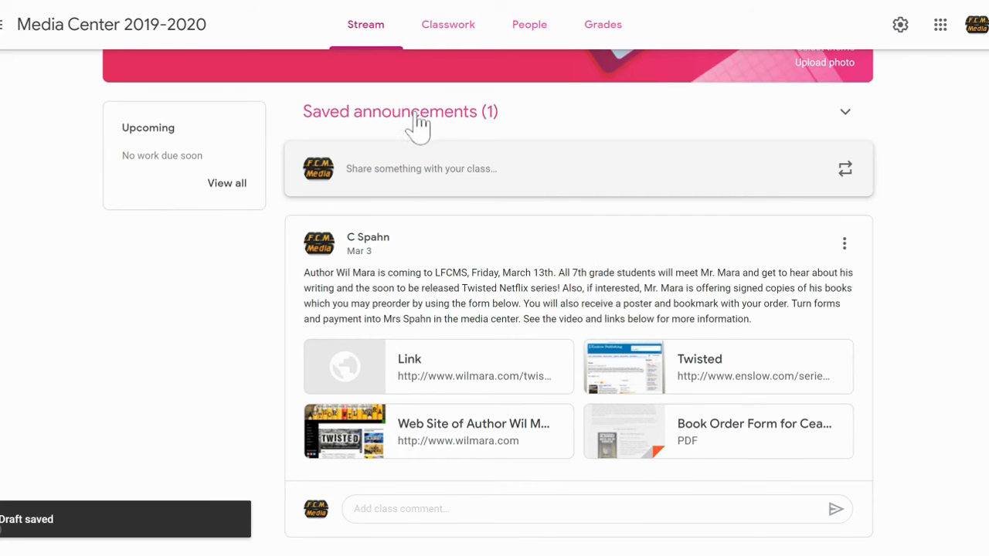
- Expand the saved announcements and open the quiz reminder draft for editing
click(845, 113)
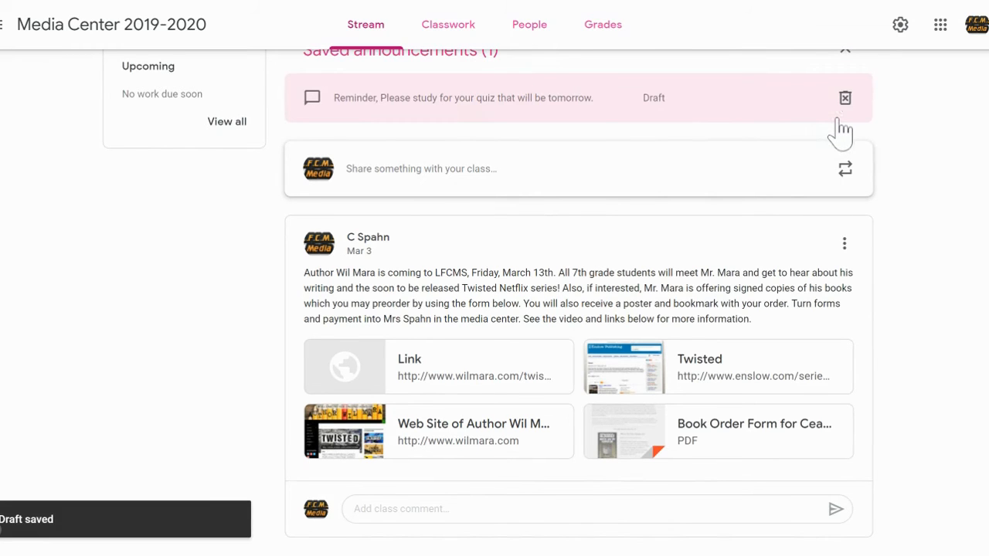
scroll(956, 213, up, 2)
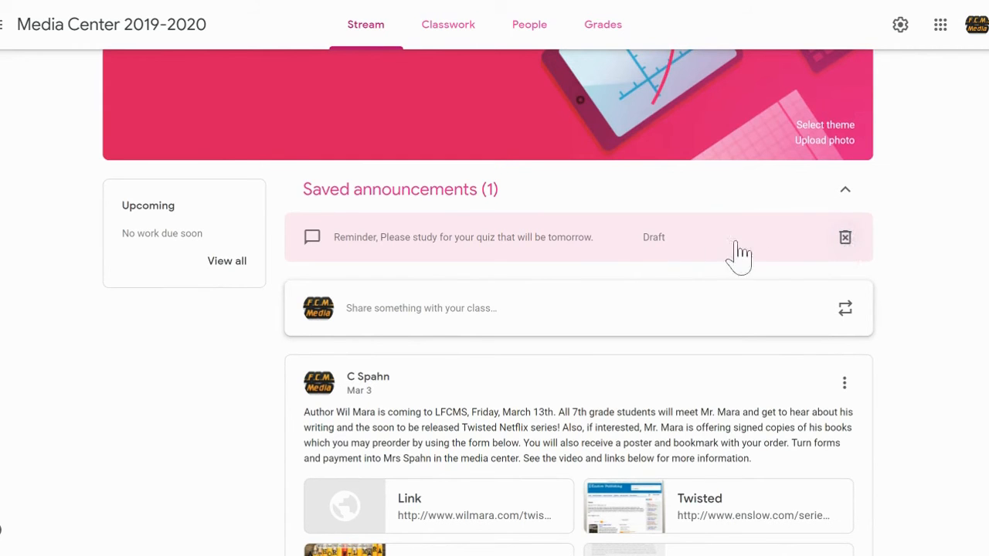
click(646, 242)
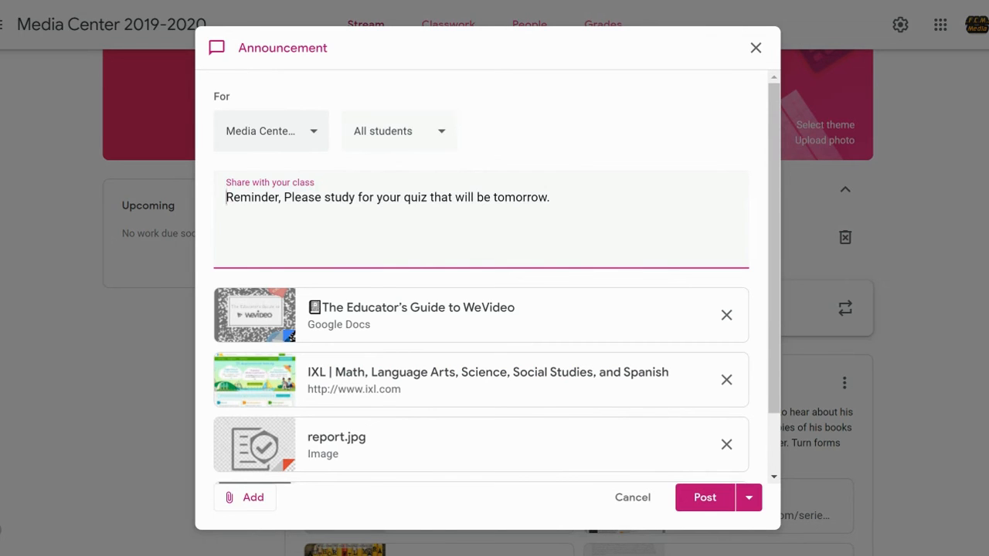
- Add the HR 105 and HR 101 classes to the announcement's recipients and review the class selection
click(315, 141)
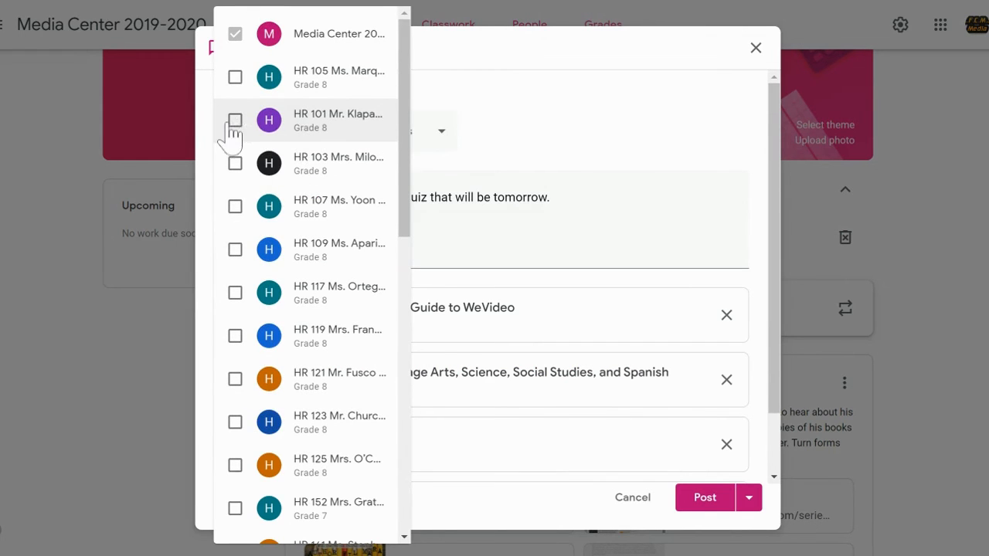
click(235, 78)
click(235, 120)
click(502, 114)
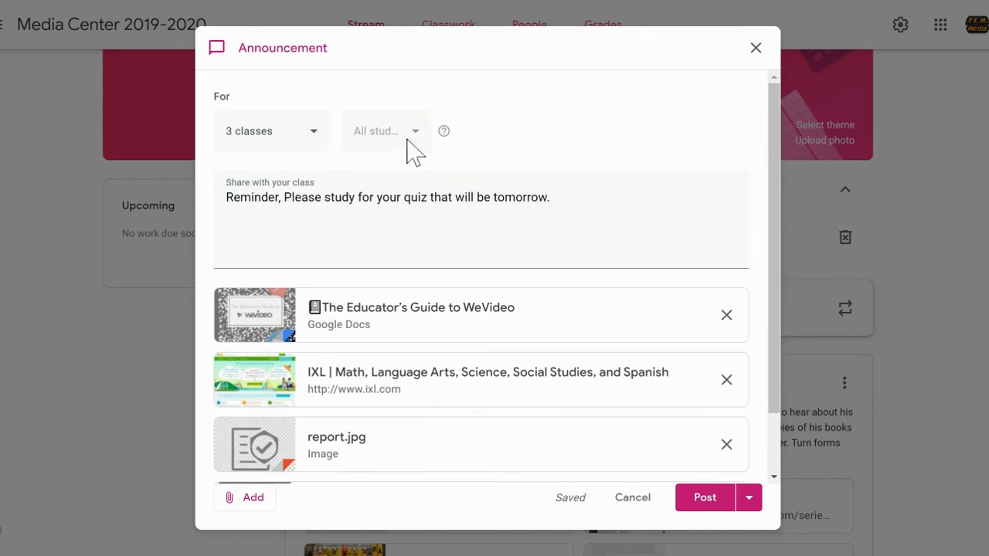
click(319, 143)
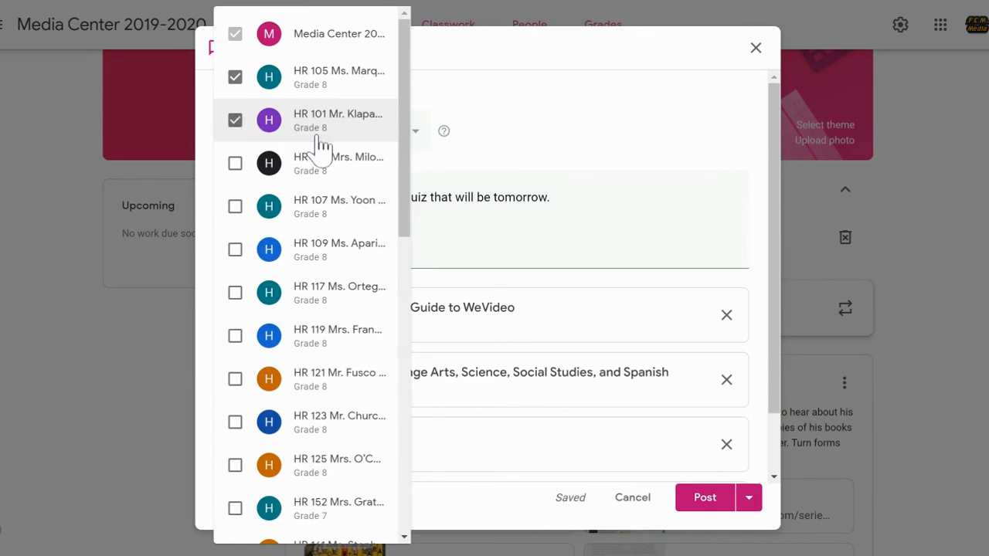
click(467, 118)
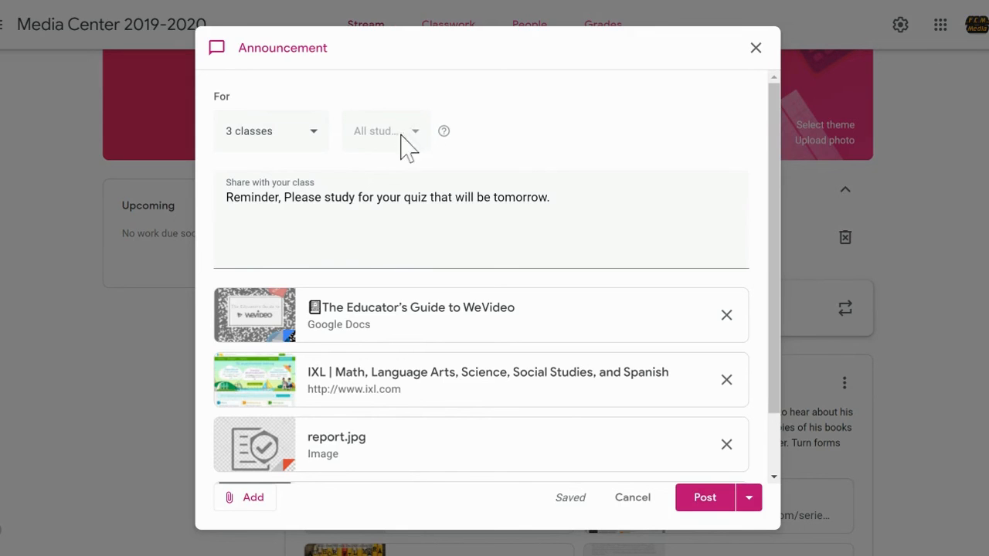
- Remove the HR 101 and HR 105 classes from the announcement's recipients, leaving only Media Center 2019-2020
click(317, 147)
click(235, 121)
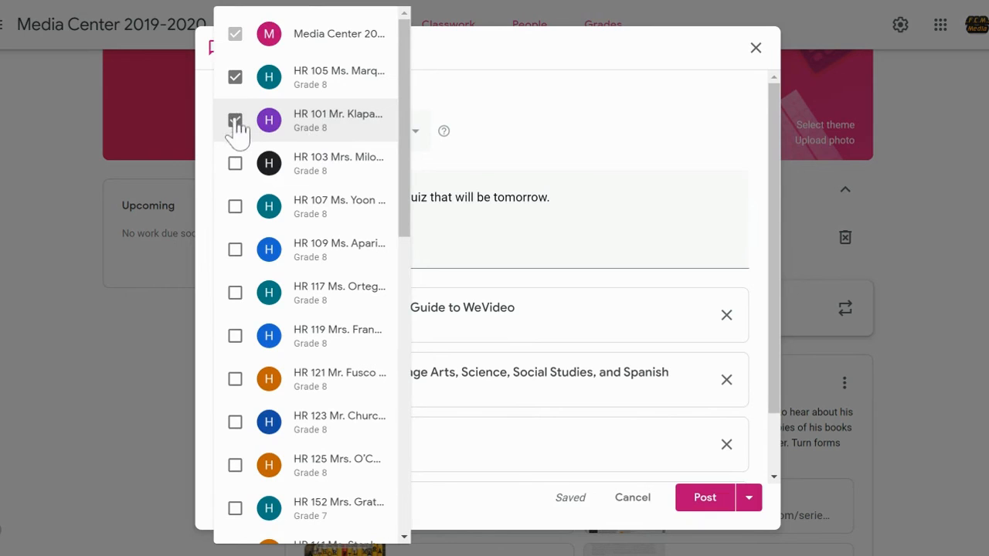
click(235, 77)
click(488, 104)
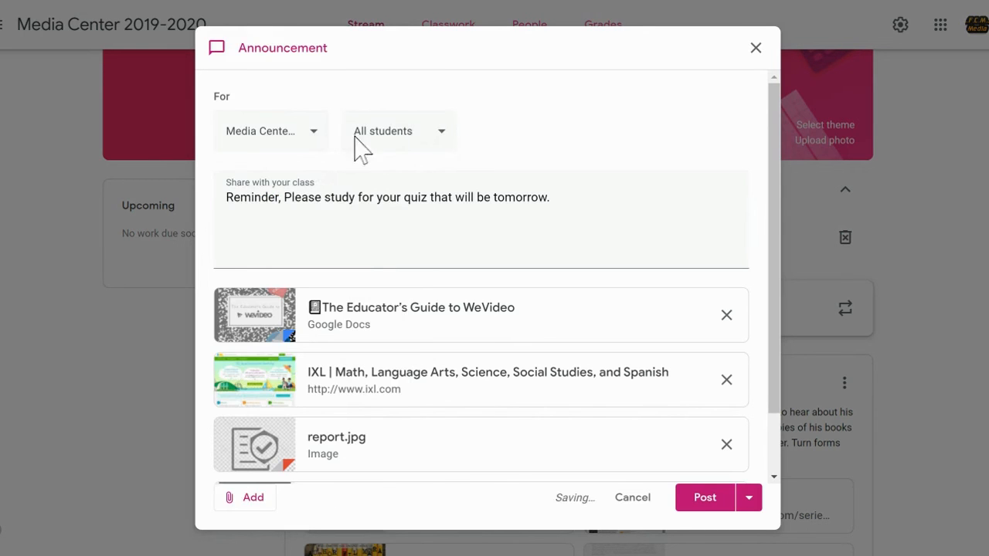
- Try restricting the announcement to the first two listed students, and restore the selection to all students
click(444, 136)
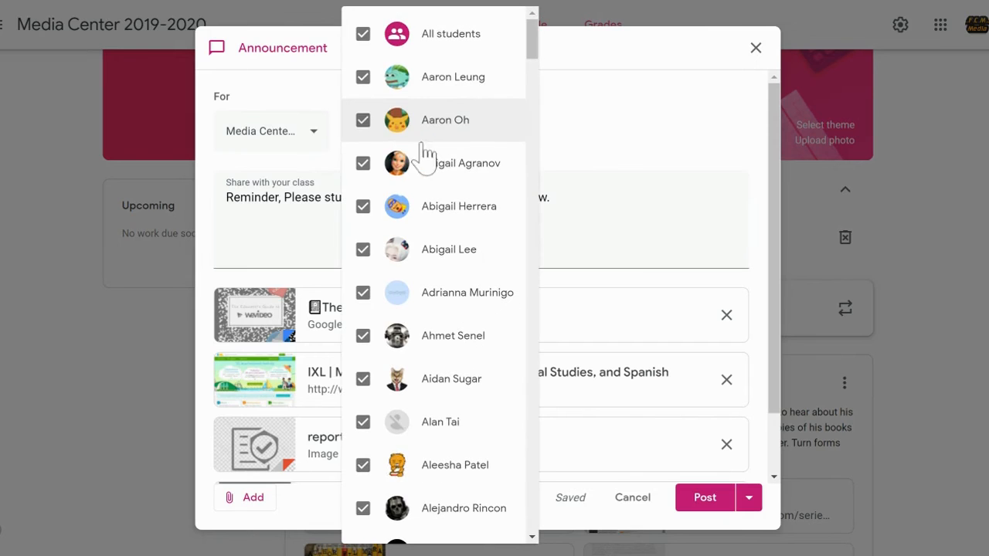
click(363, 37)
click(362, 78)
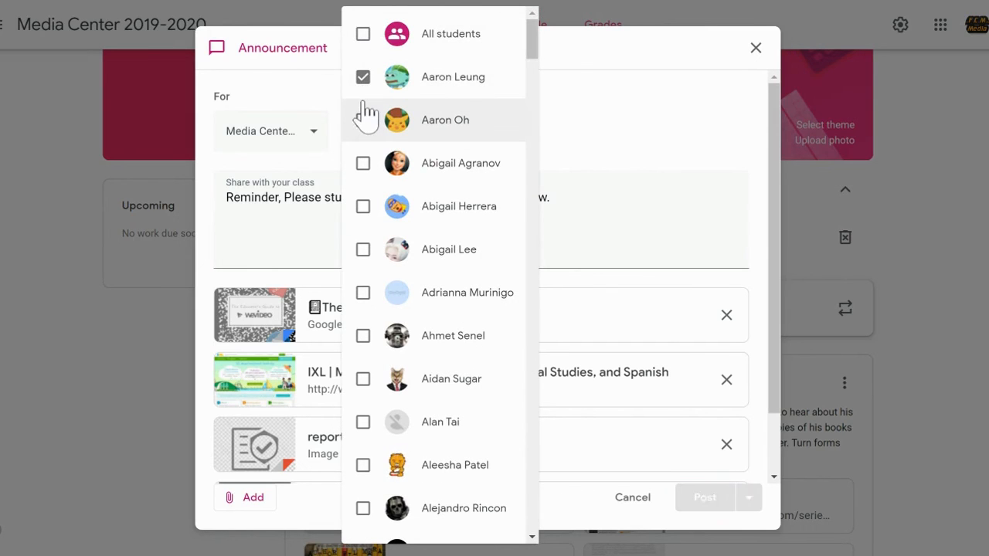
click(361, 117)
click(363, 36)
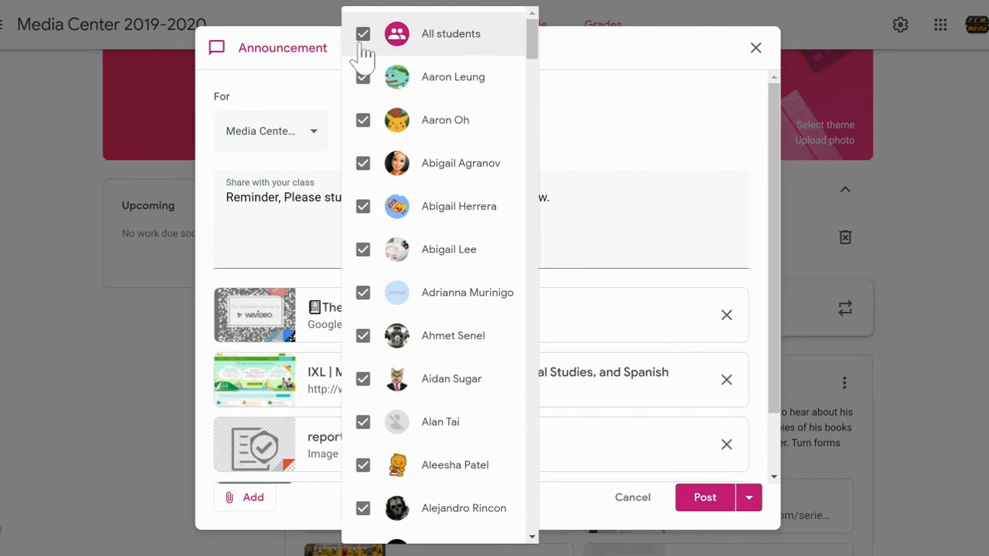
click(586, 83)
- Add the HR 101 and HR 103 classes as recipients and check which posting options are available
click(283, 137)
click(235, 122)
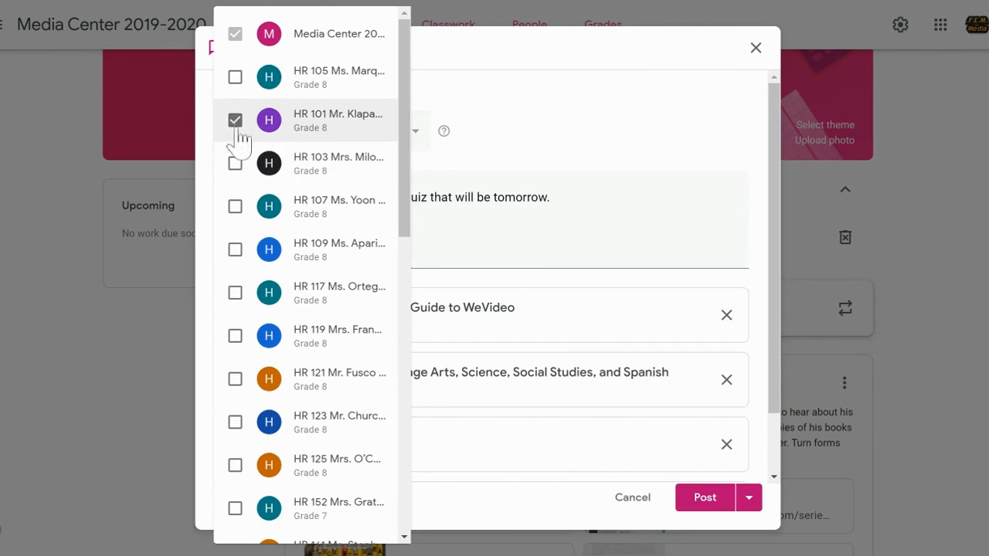
click(543, 124)
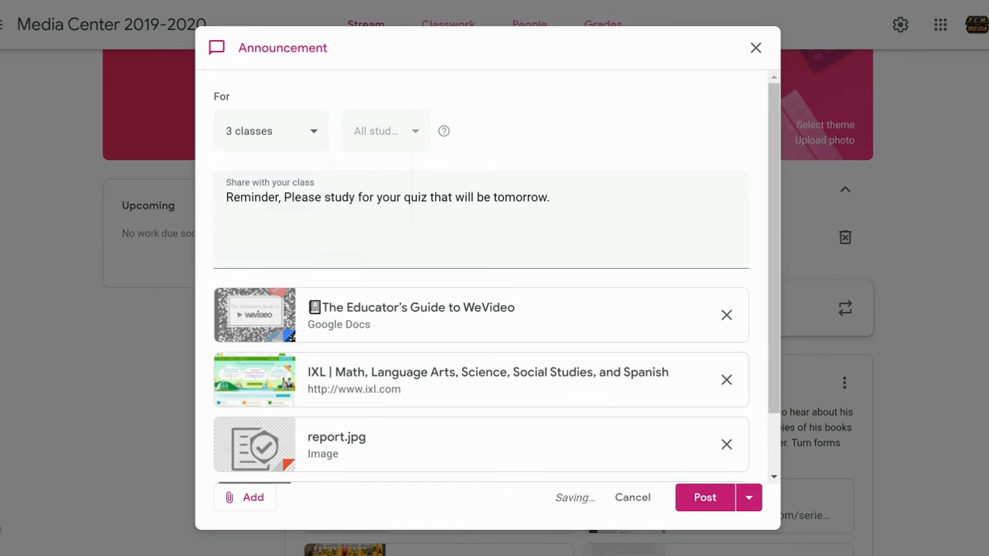
click(749, 502)
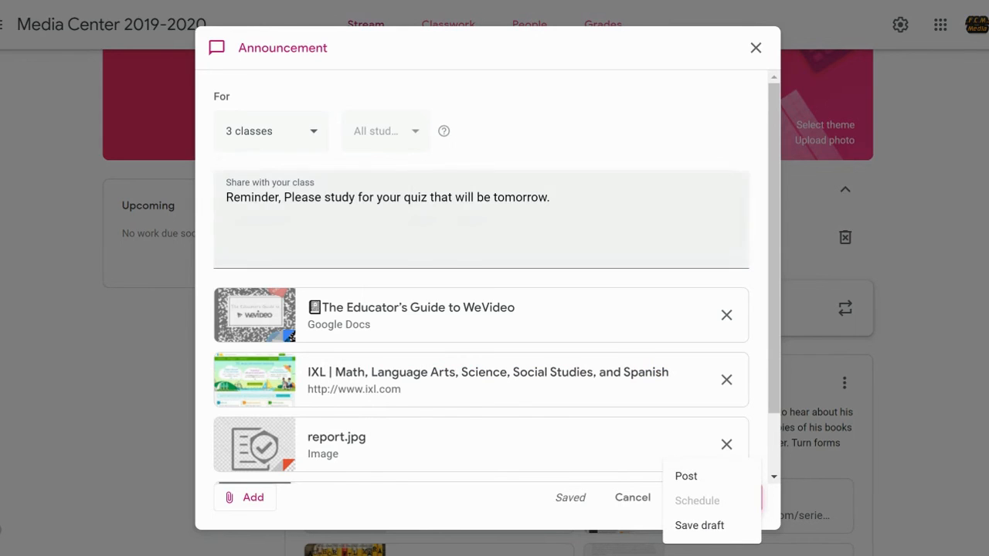
- Deselect the HR 101 and HR 103 classes so the announcement goes only to Media Center 2019-2020
click(315, 132)
click(318, 143)
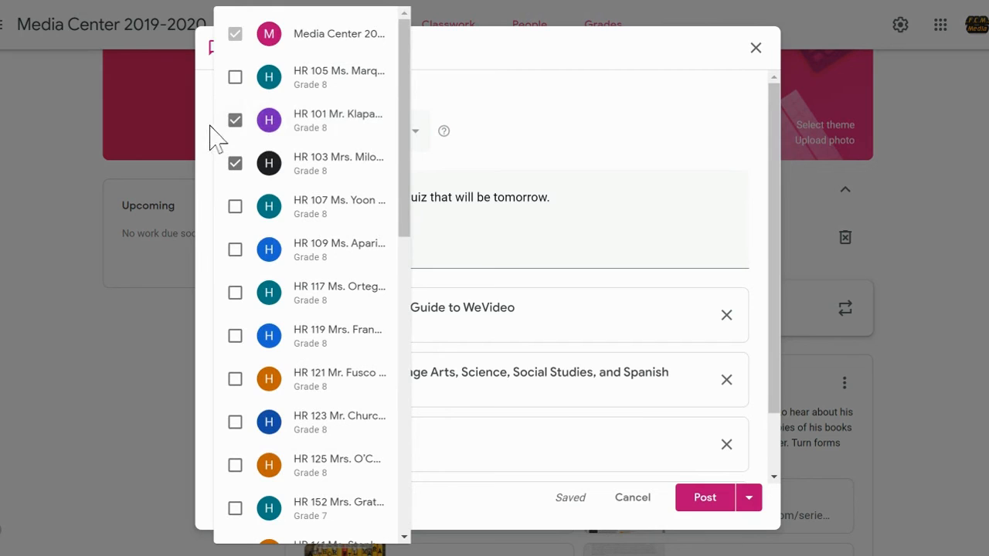
click(236, 124)
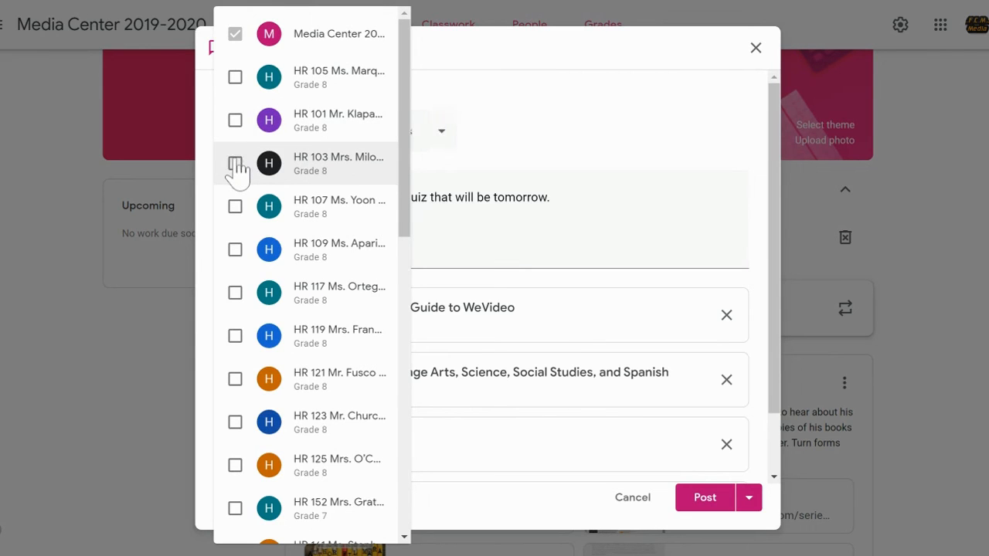
click(570, 87)
- Post the quiz reminder immediately to all Media Center 2019-2020 students and return to the class stream
click(709, 500)
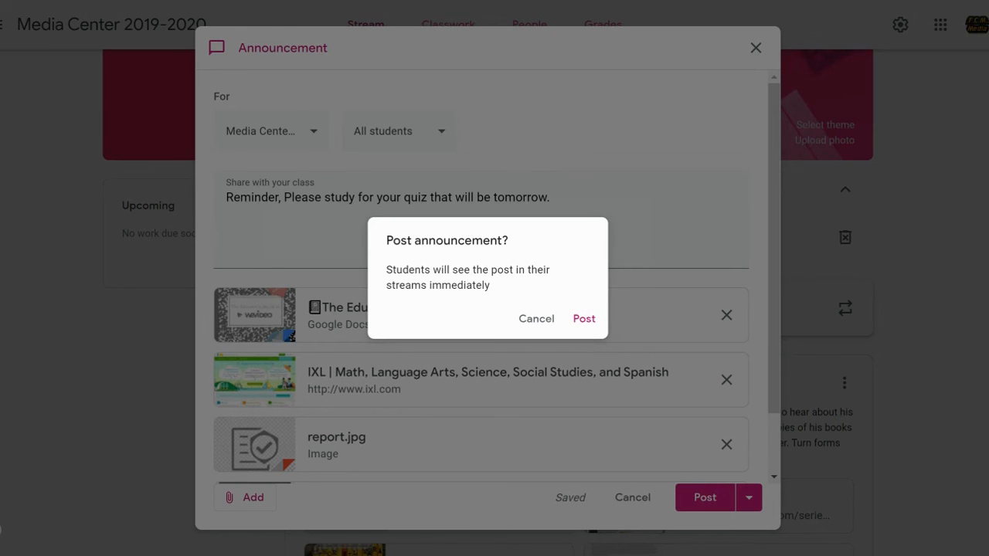
click(584, 319)
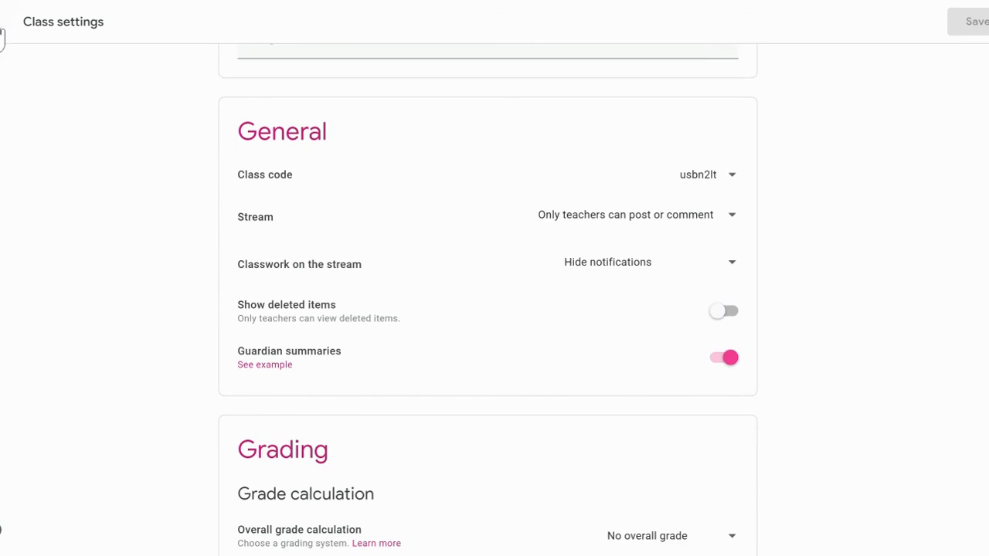
click(3, 35)
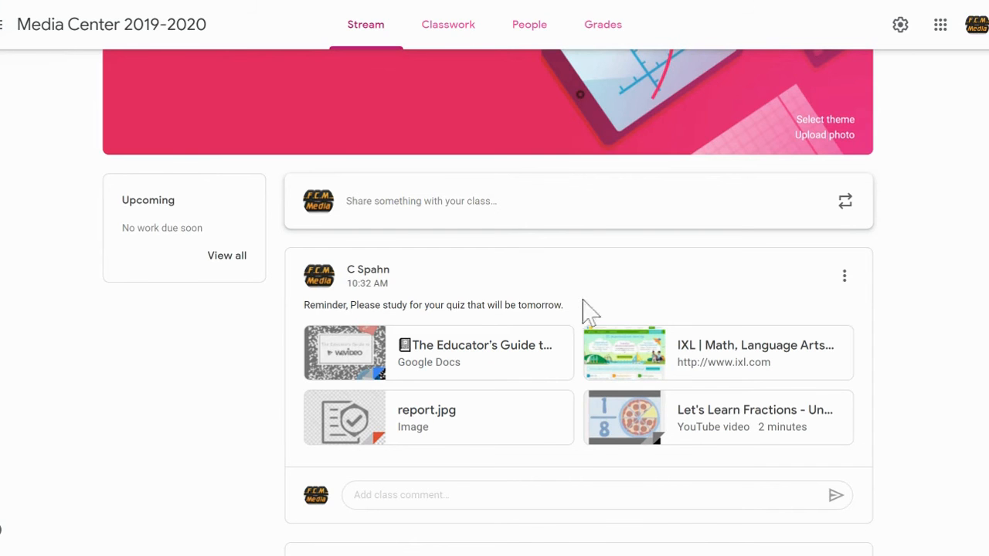